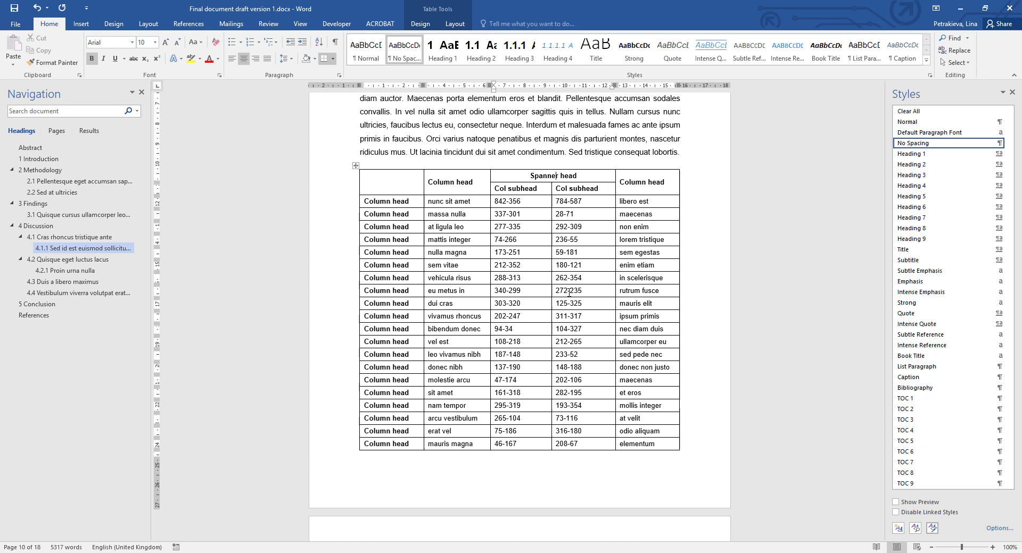
- Scroll through the long data table under section 4.1.1 to see where it breaks across pages
scroll(579, 310, down, 5)
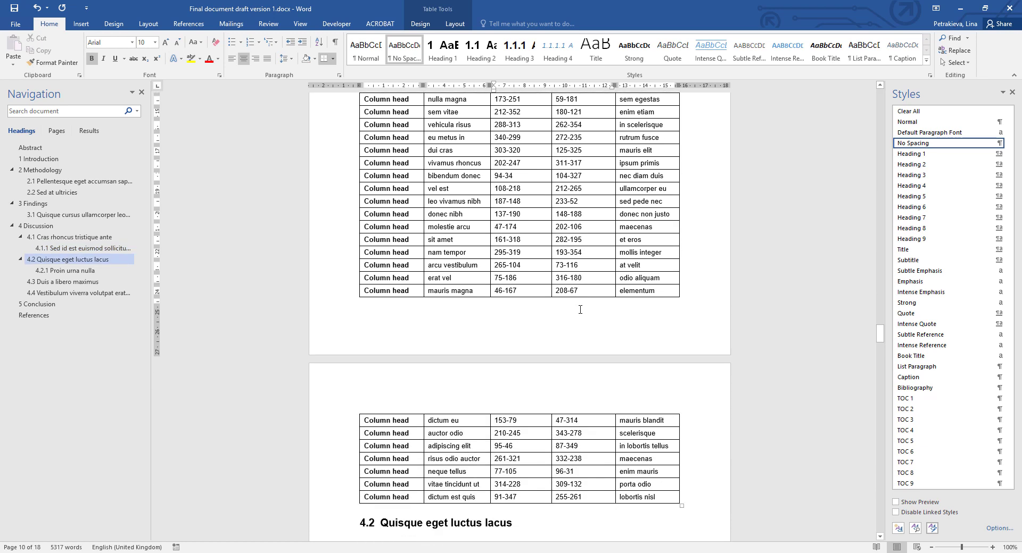
scroll(579, 310, up, 3)
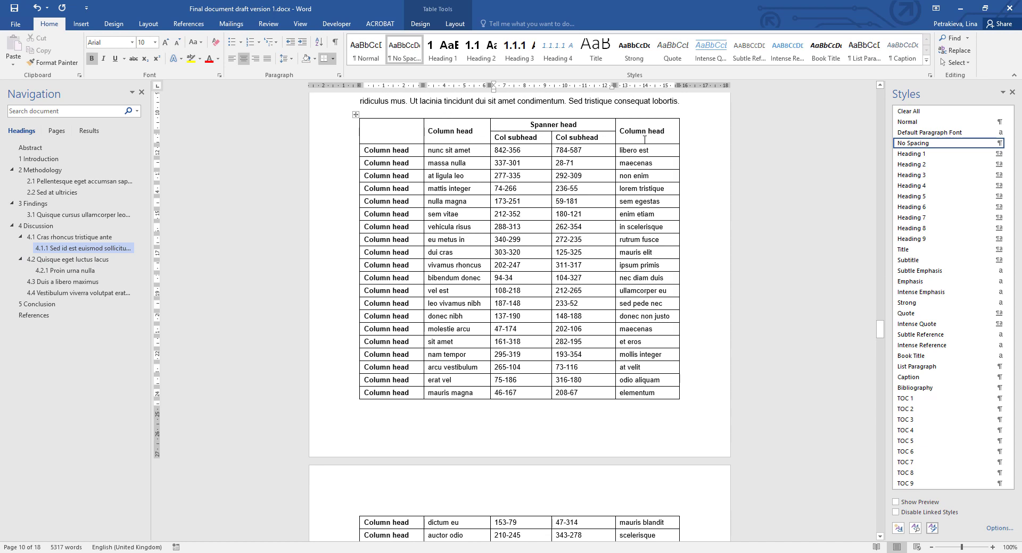
scroll(649, 330, down, 5)
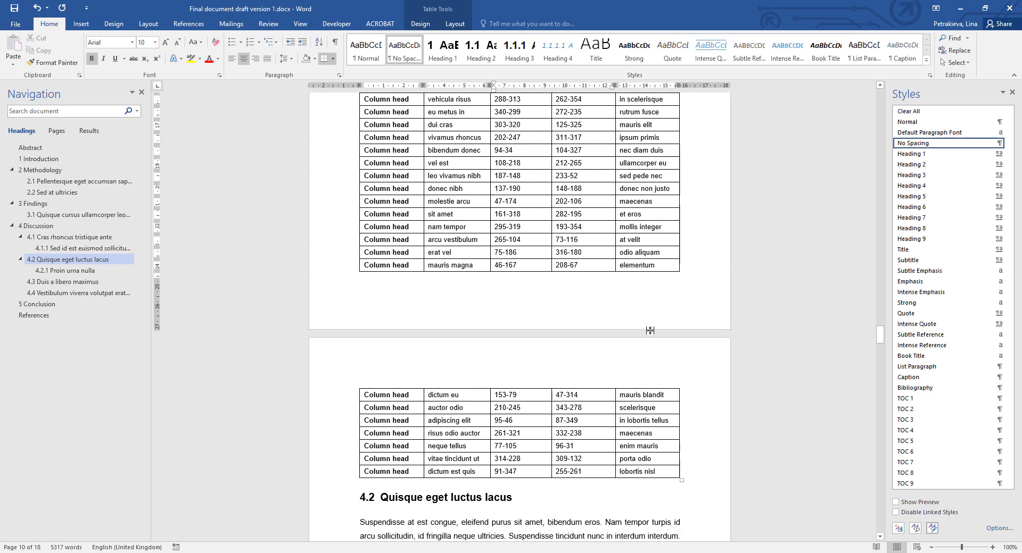
scroll(650, 331, down, 8)
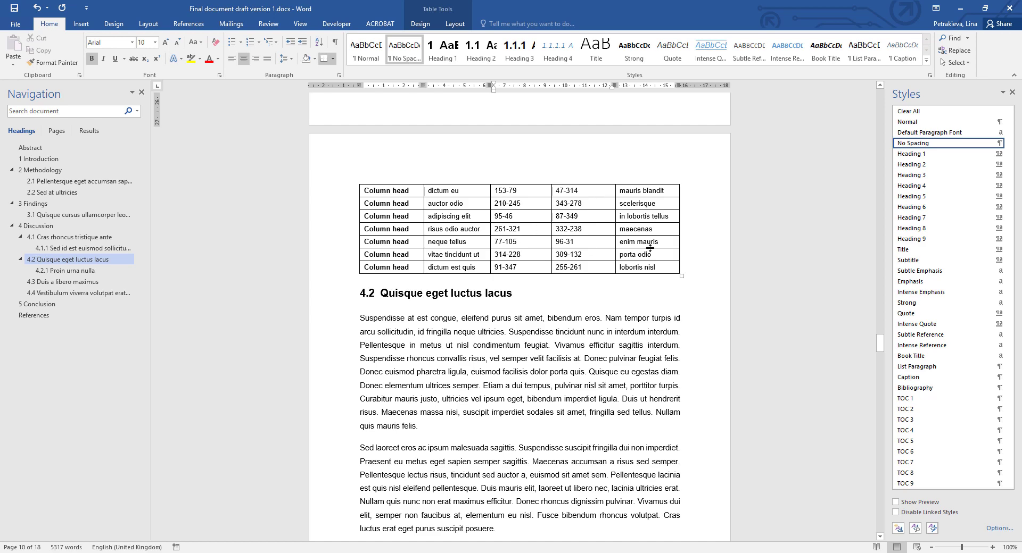
scroll(650, 247, up, 10)
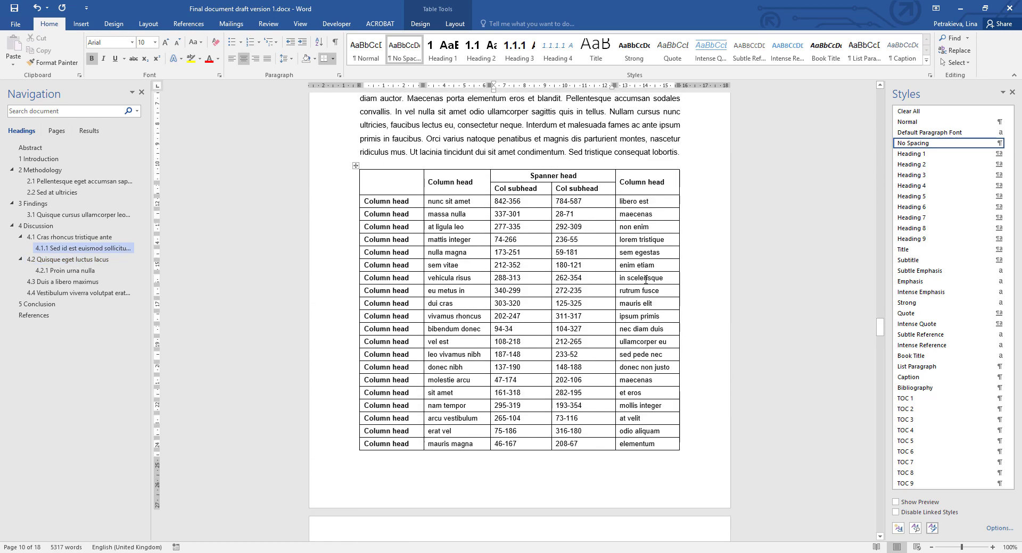
- Select the spanner head and column subhead rows, set them to Repeat Header Rows, and check the next page
drag(401, 177, 655, 190)
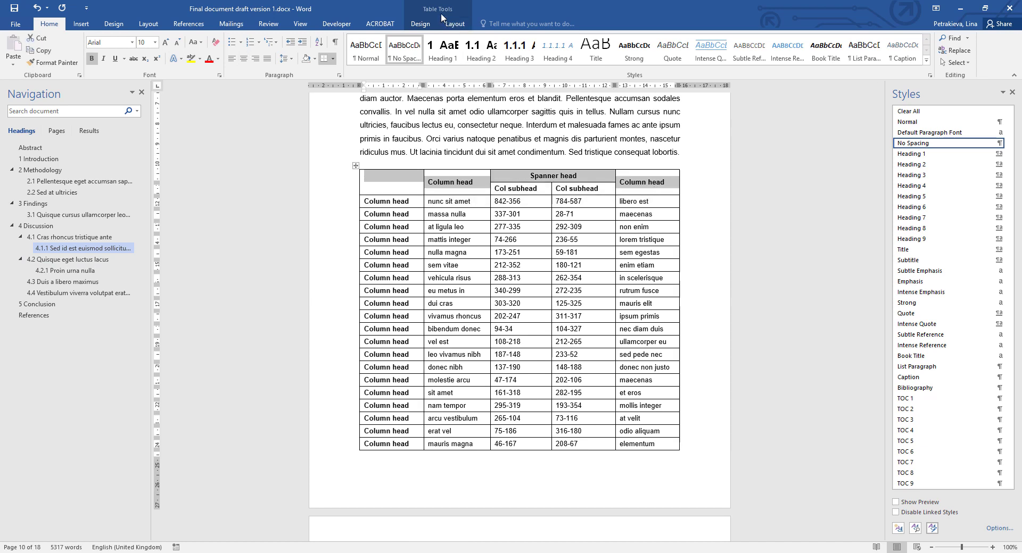
click(460, 24)
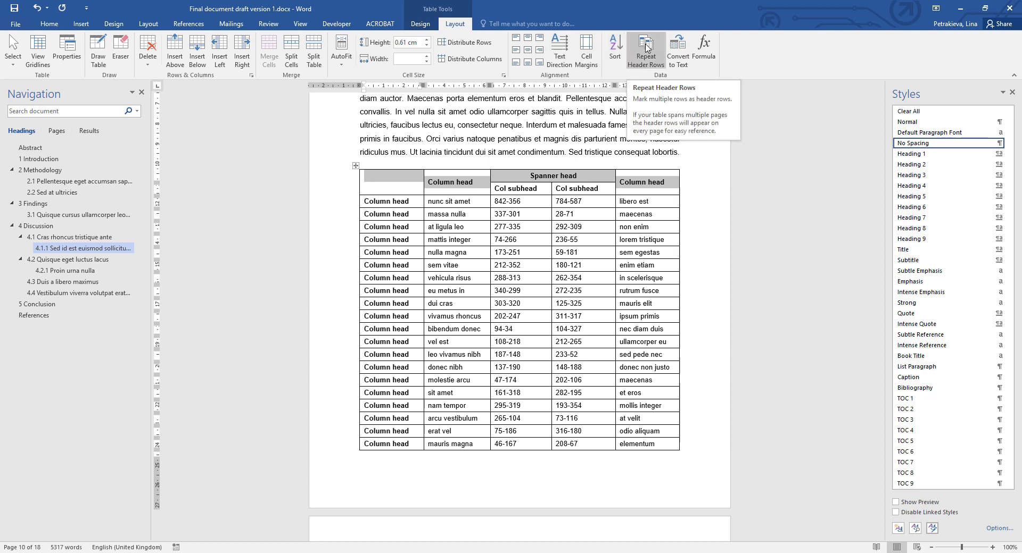
click(641, 53)
scroll(606, 302, down, 1)
scroll(607, 302, down, 5)
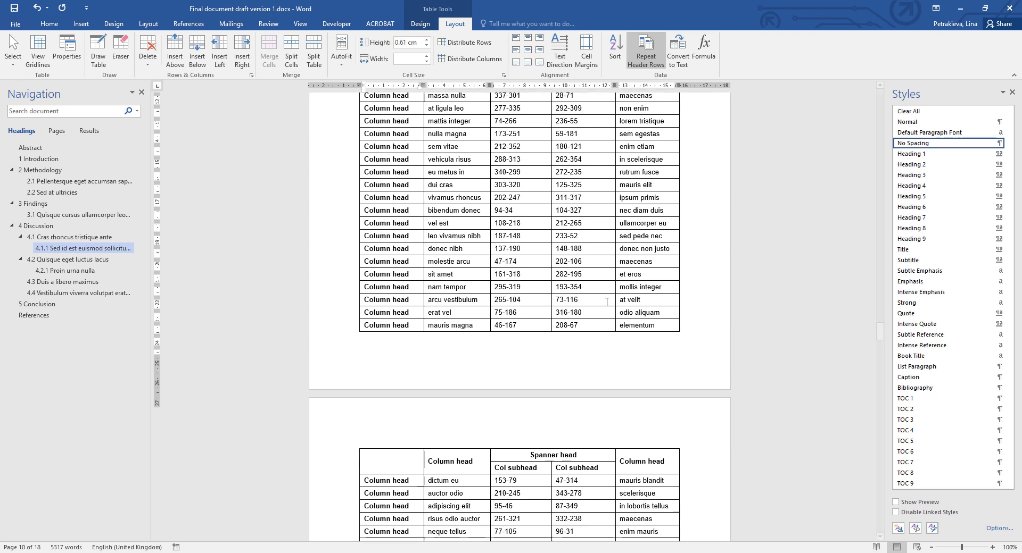
scroll(607, 303, up, 4)
click(590, 163)
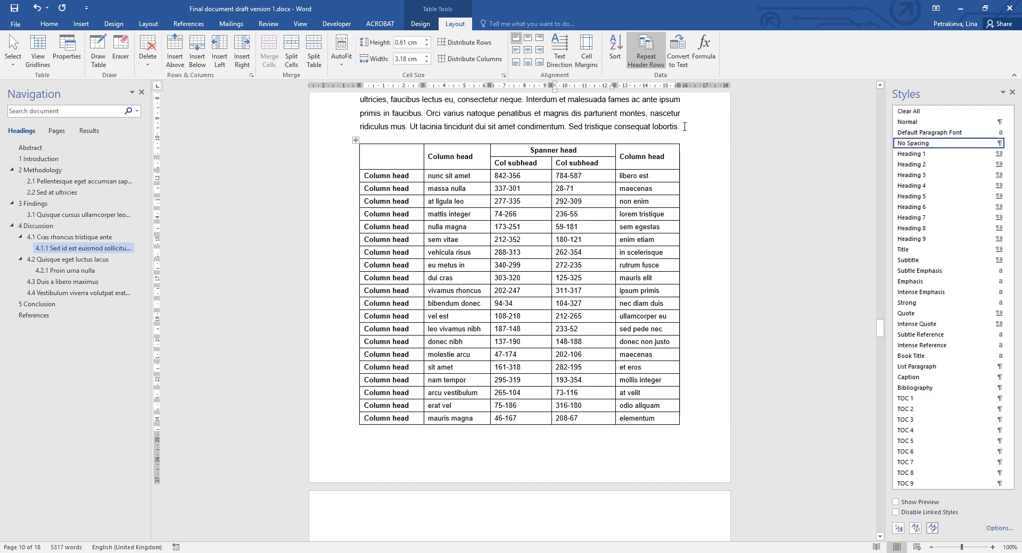
- Put the caret at the end of the paragraph above the table and show the Breaks options
click(684, 127)
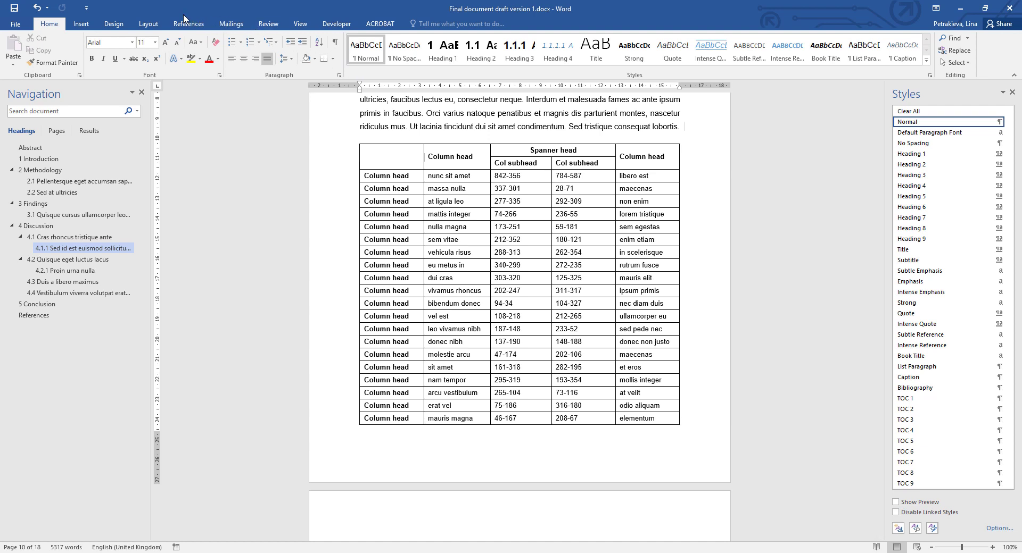
click(148, 26)
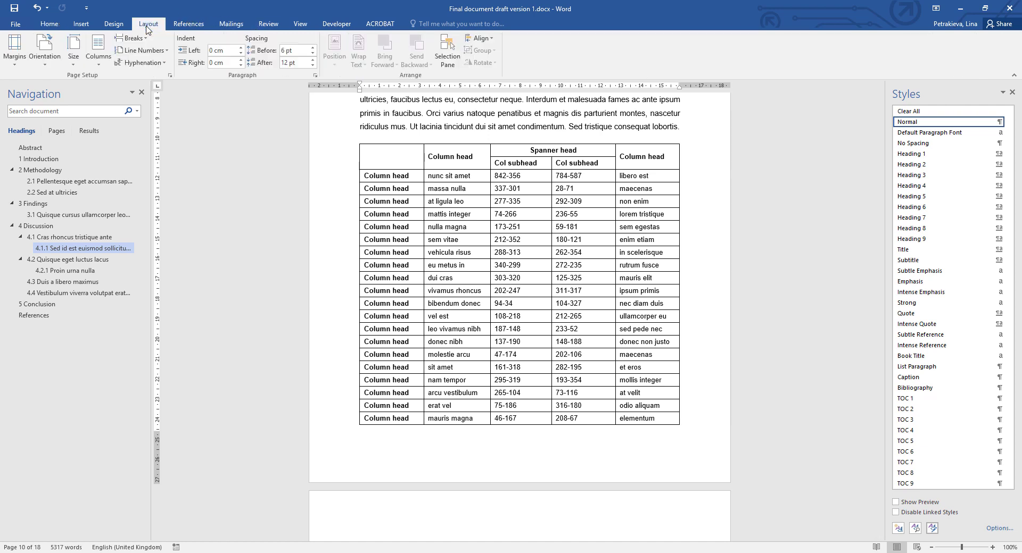
click(143, 39)
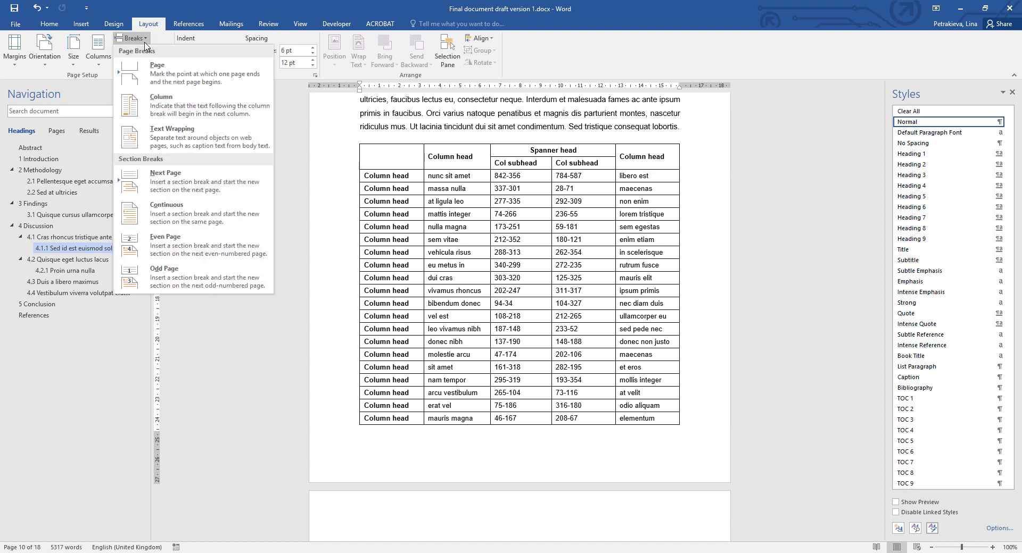
- Insert a Next Page section break so the table starts a new section
click(164, 182)
scroll(486, 336, down, 5)
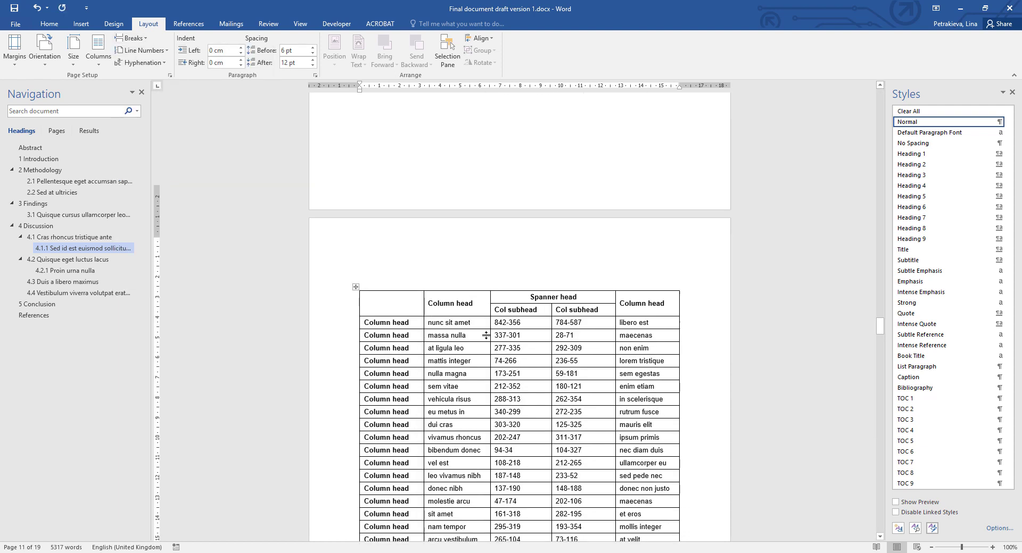
scroll(486, 336, down, 8)
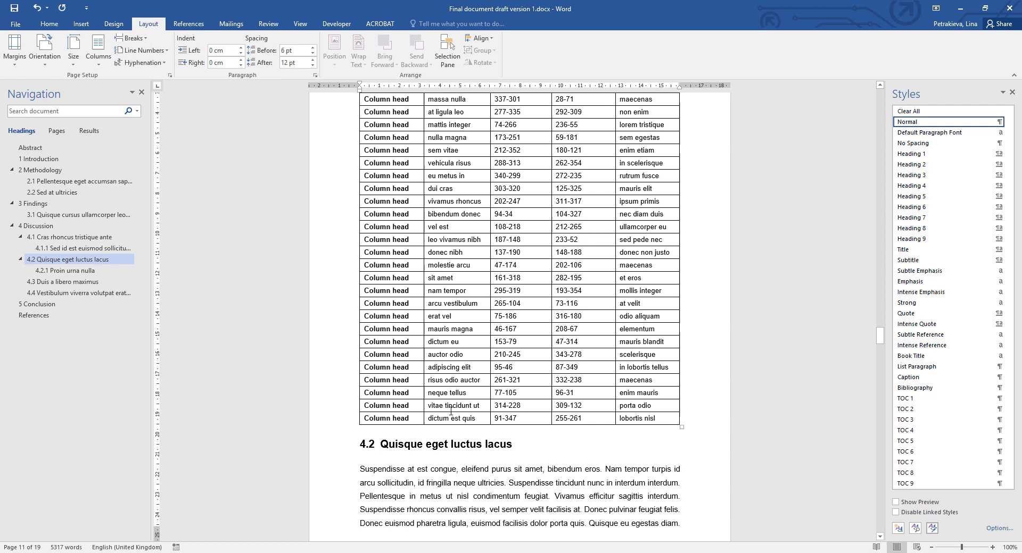
- Add an empty Normal-style paragraph before the heading 4.2 text
click(380, 445)
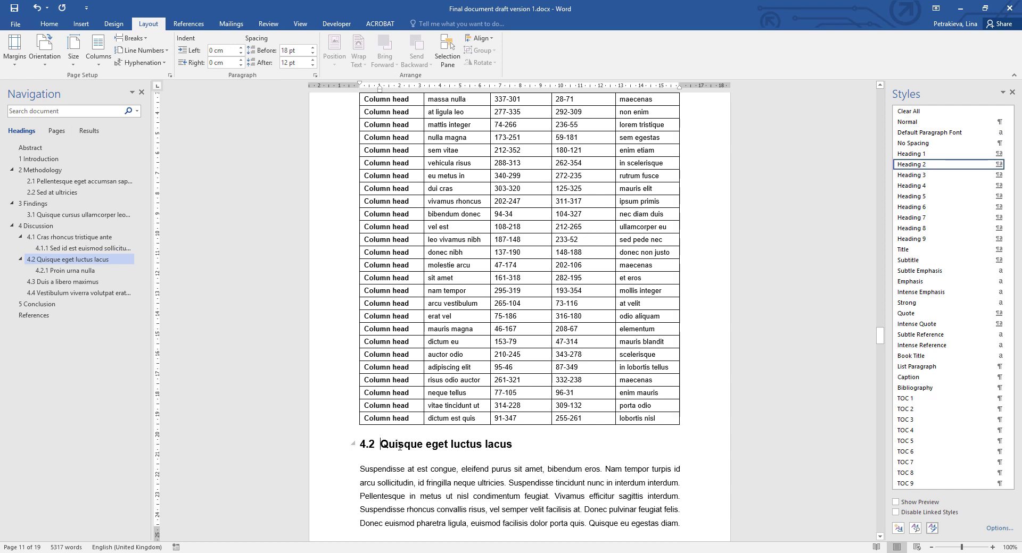
key(Return)
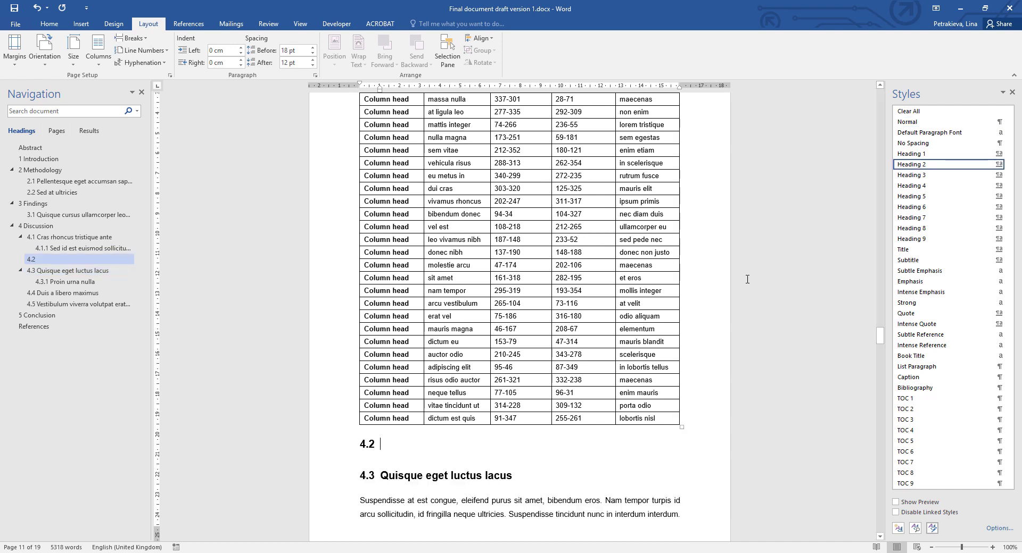
click(908, 121)
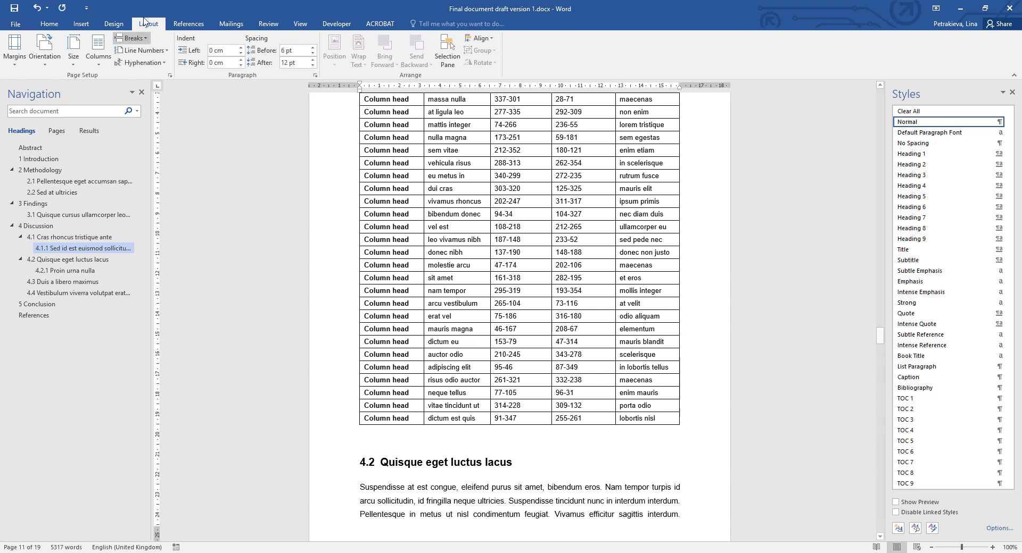
- Insert a Next Page section break after the table so heading 4.2 opens a fresh page
click(142, 38)
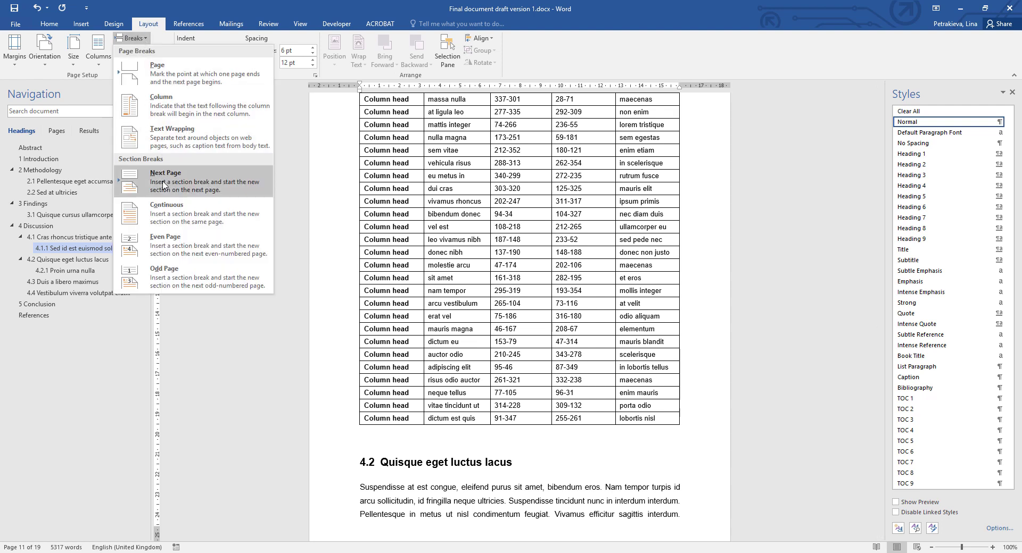
click(163, 184)
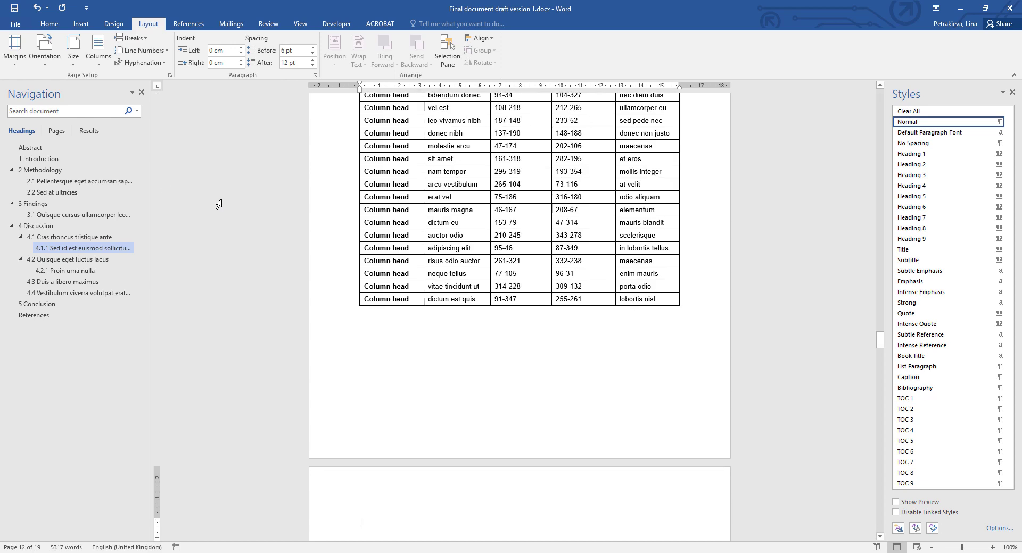
scroll(448, 271, up, 15)
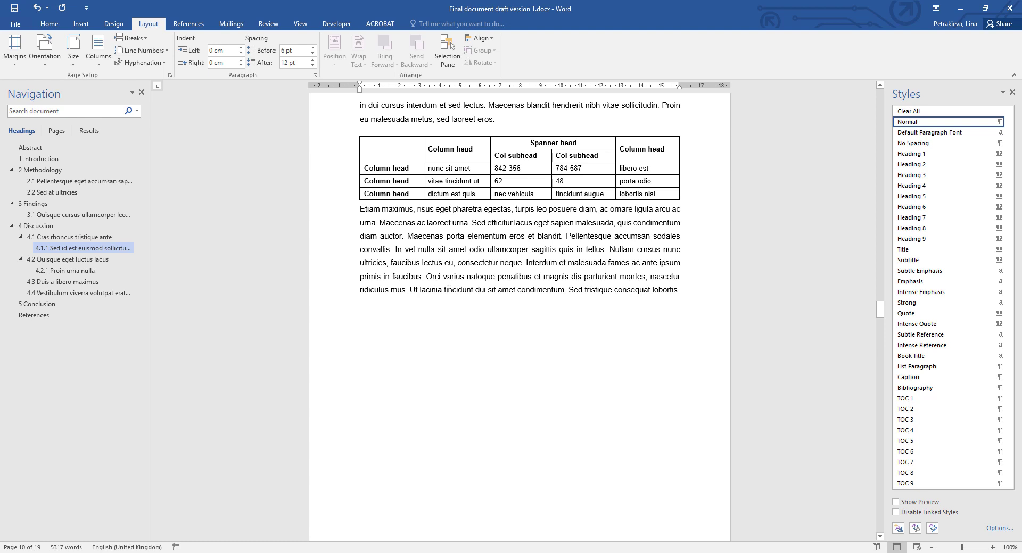
scroll(448, 283, down, 8)
click(449, 260)
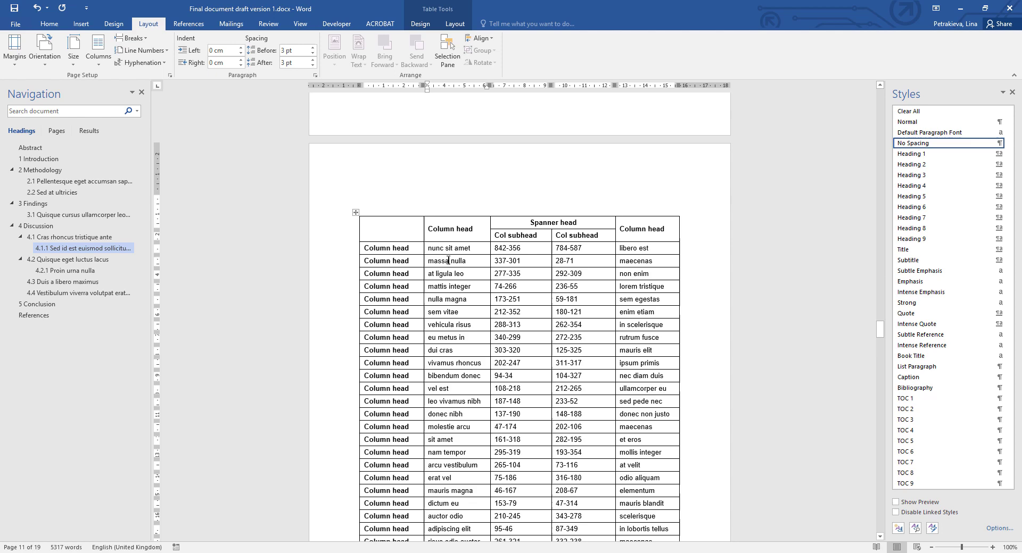
scroll(449, 260, down, 15)
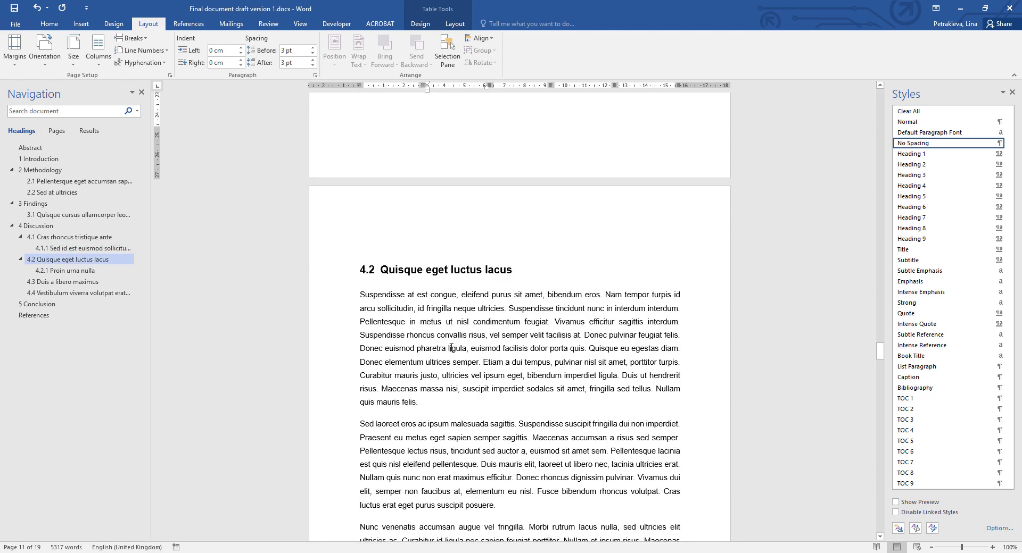
- Delete the blank paragraph above heading 4.2, leaving the table alone on page 11
click(388, 244)
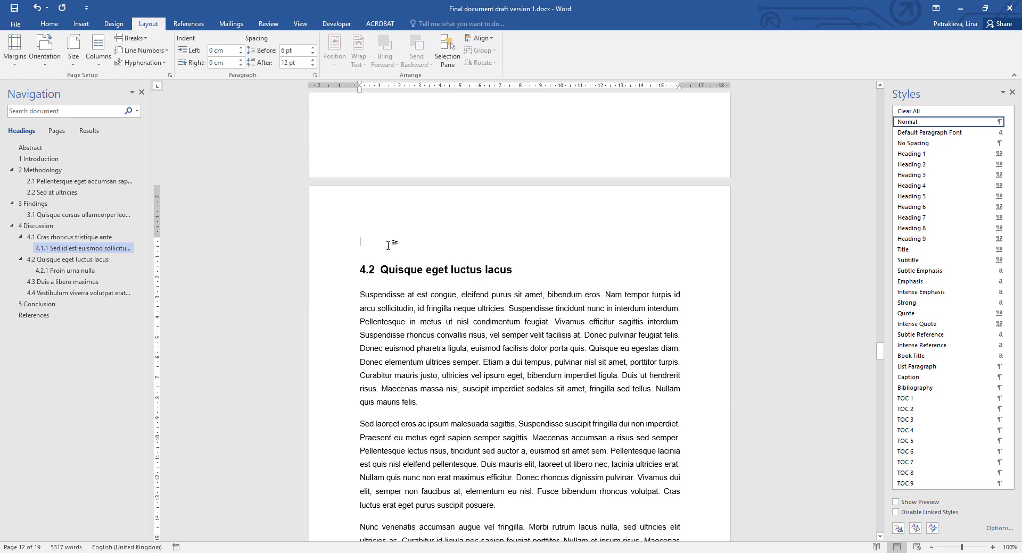
key(Delete)
scroll(387, 245, up, 8)
scroll(429, 282, up, 8)
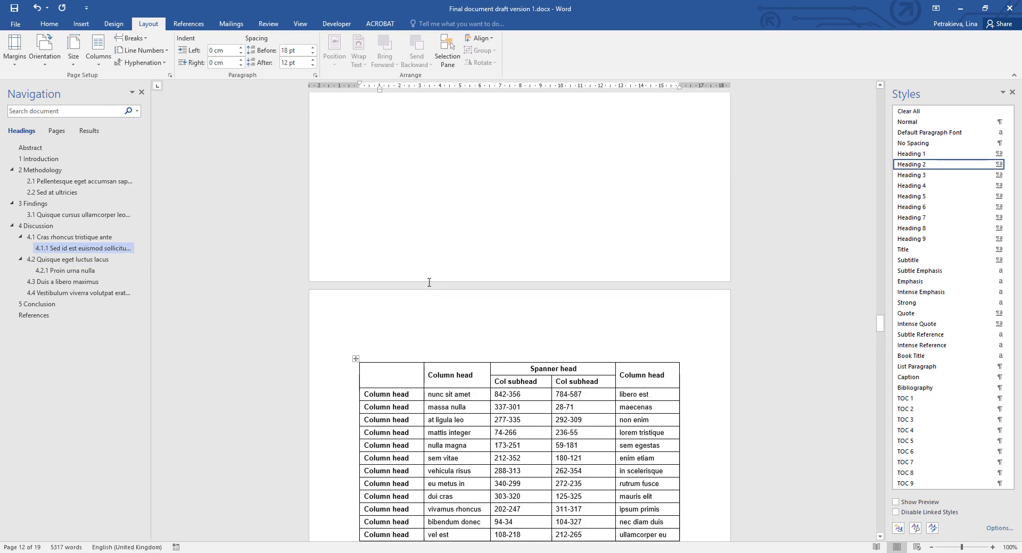
scroll(429, 282, down, 4)
scroll(449, 293, down, 4)
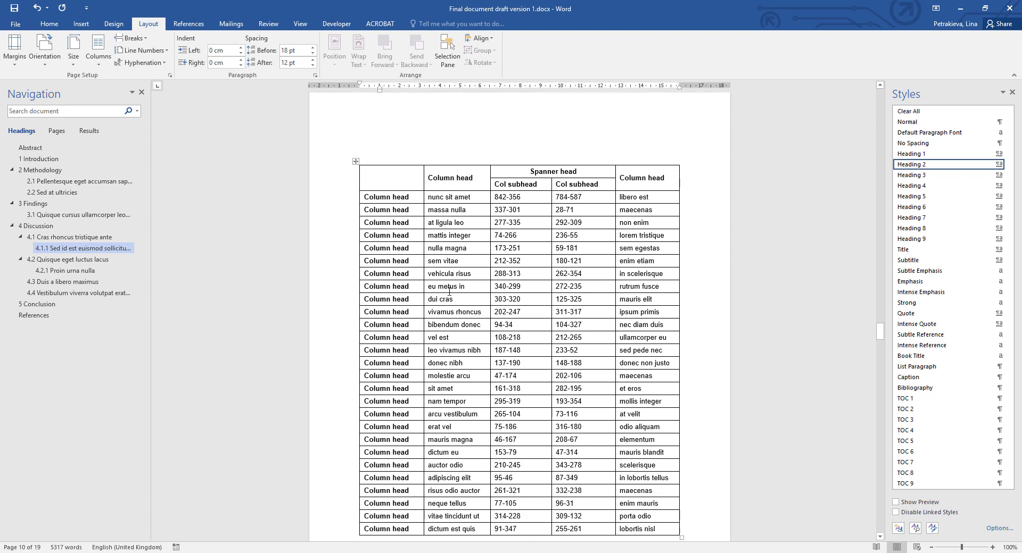
scroll(449, 291, down, 1)
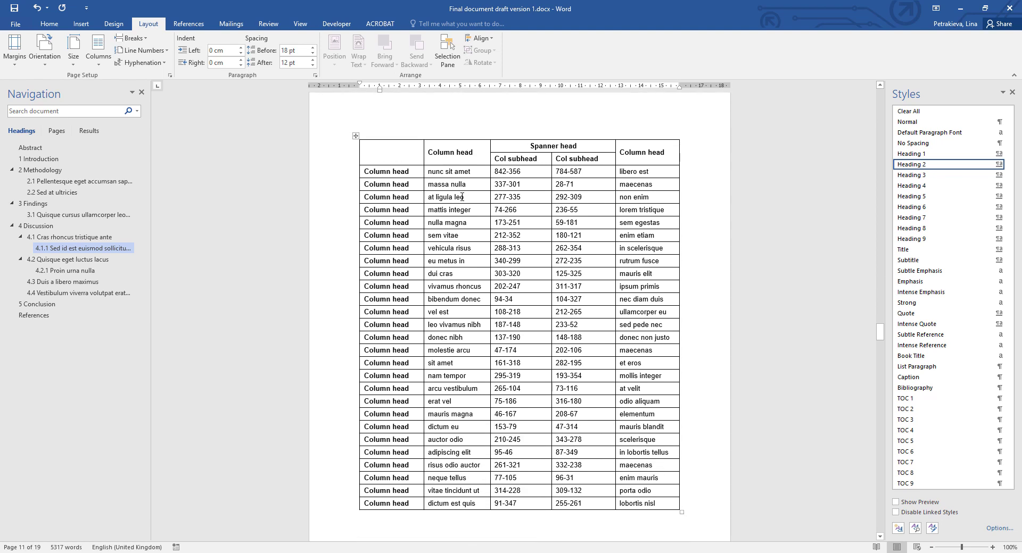
click(462, 197)
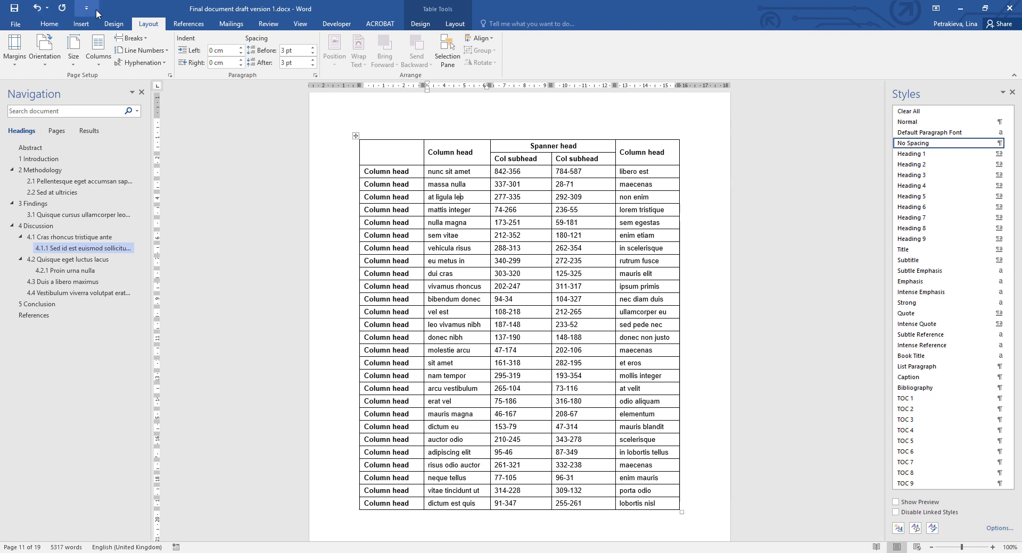
- Make only the table's section Landscape, growing the document to 20 pages
click(52, 60)
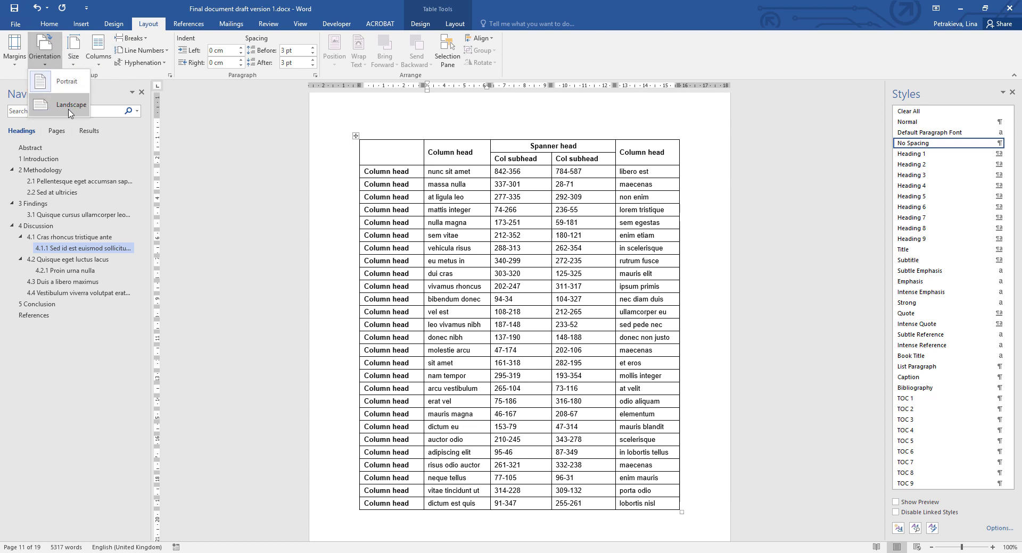
key(Escape)
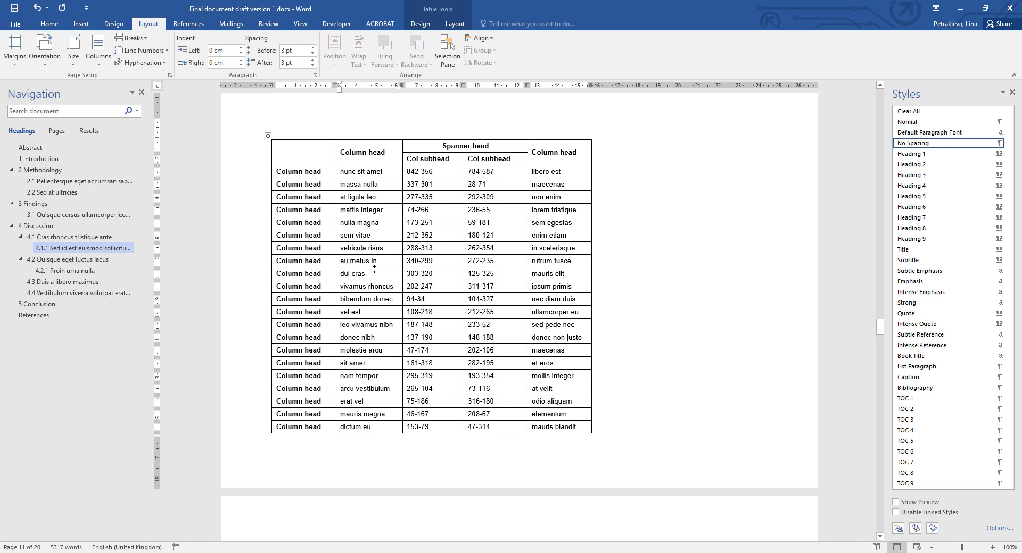
scroll(409, 273, up, 1)
scroll(408, 273, up, 1)
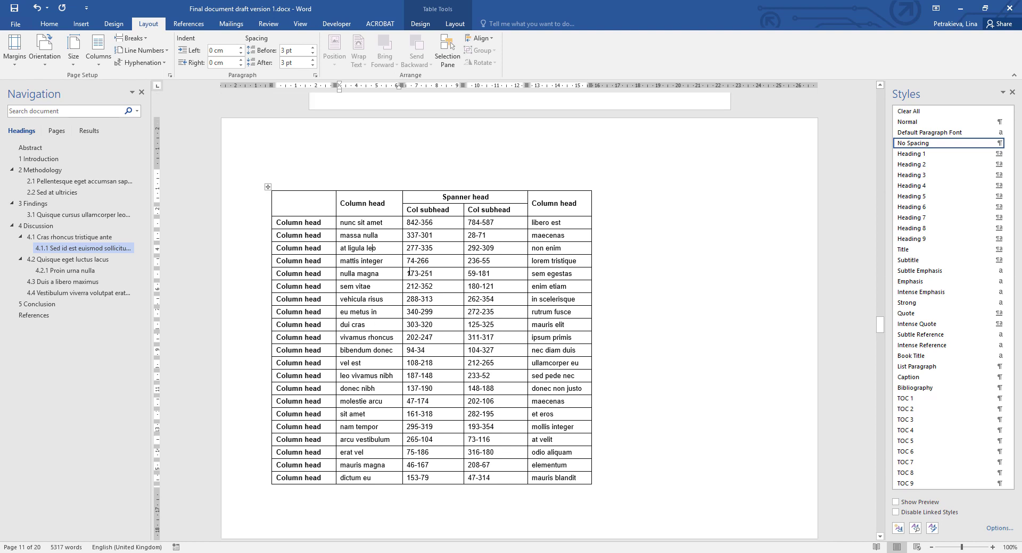
- Delete the blank paragraph above the table and check the landscape pages before portrait heading 4.2
click(291, 174)
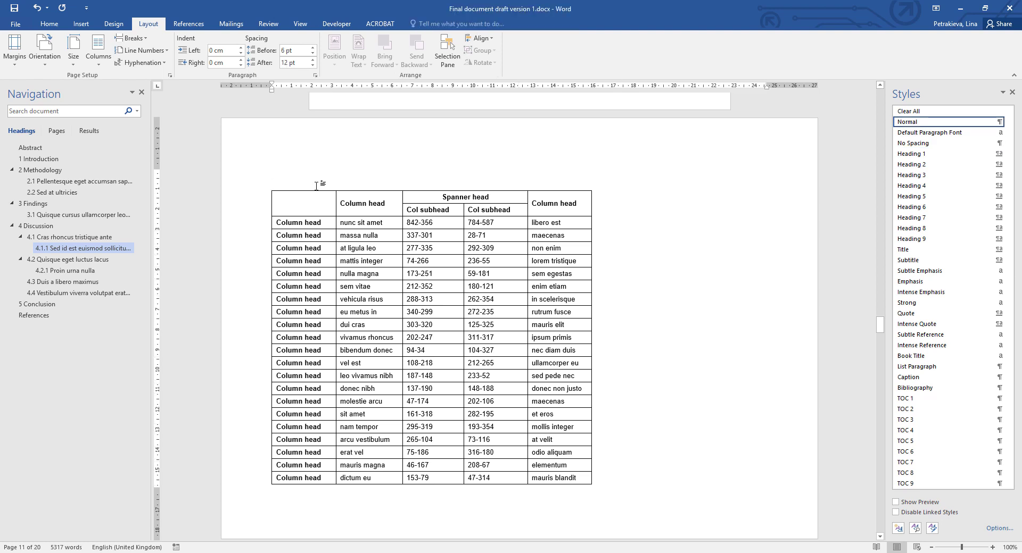
key(Delete)
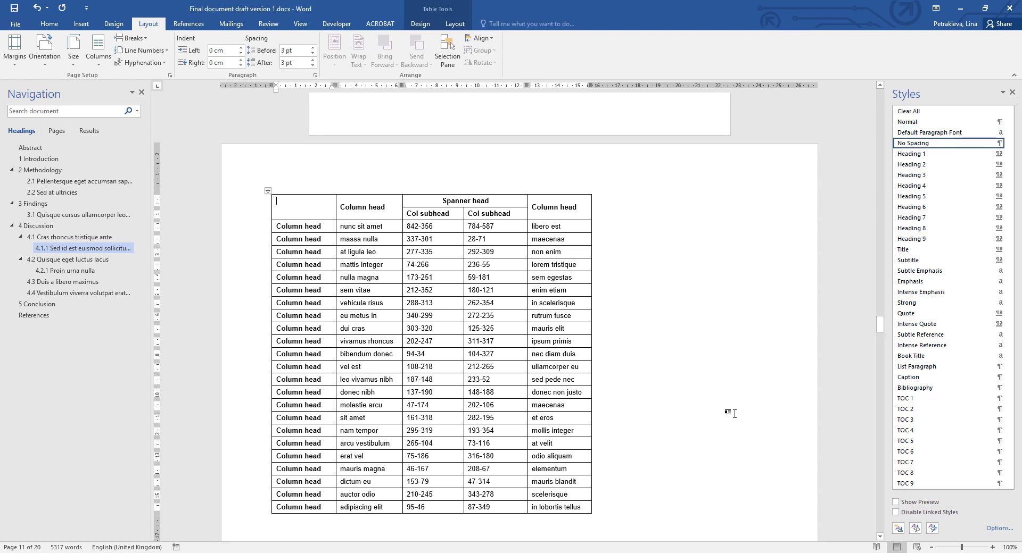
scroll(727, 412, up, 7)
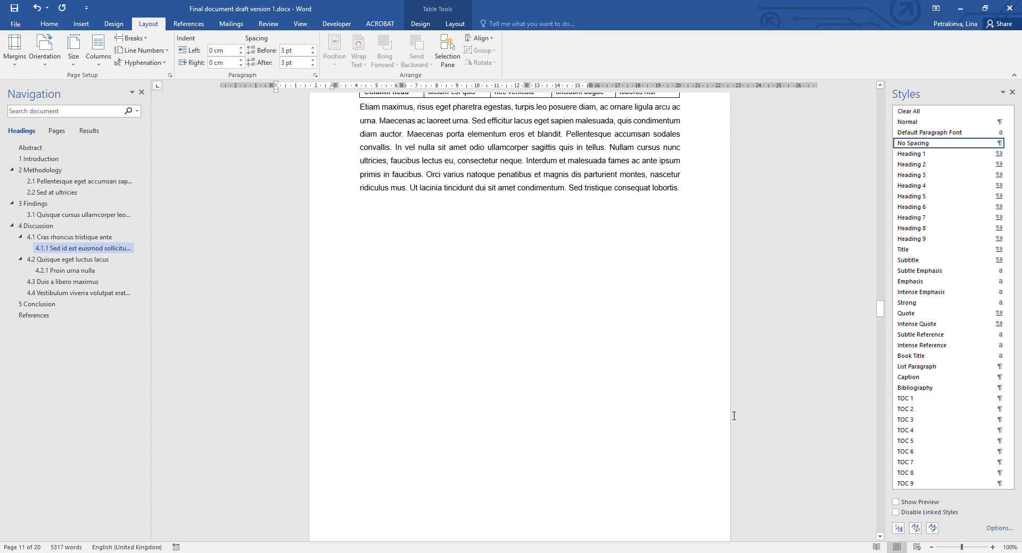
scroll(734, 416, down, 10)
scroll(732, 418, down, 10)
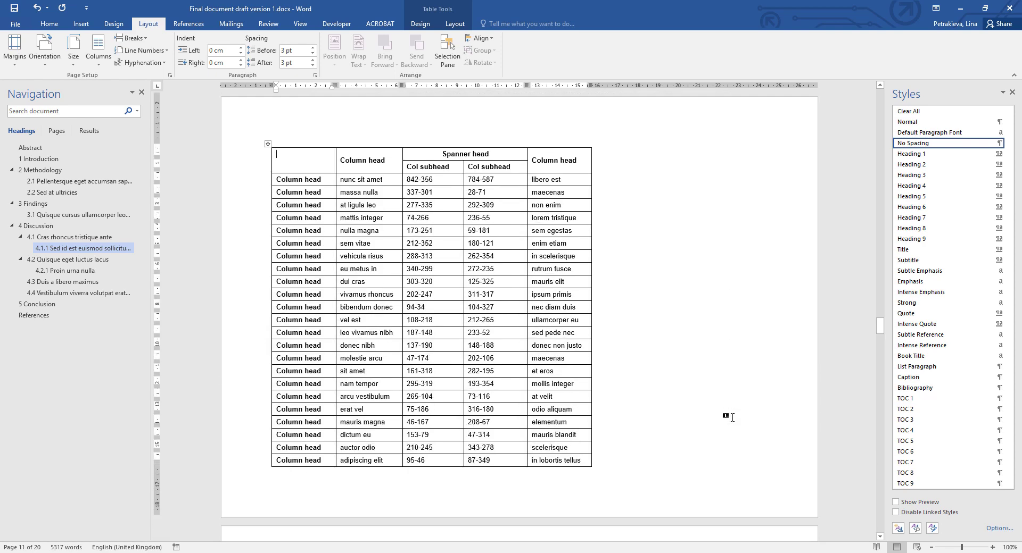
scroll(733, 417, down, 12)
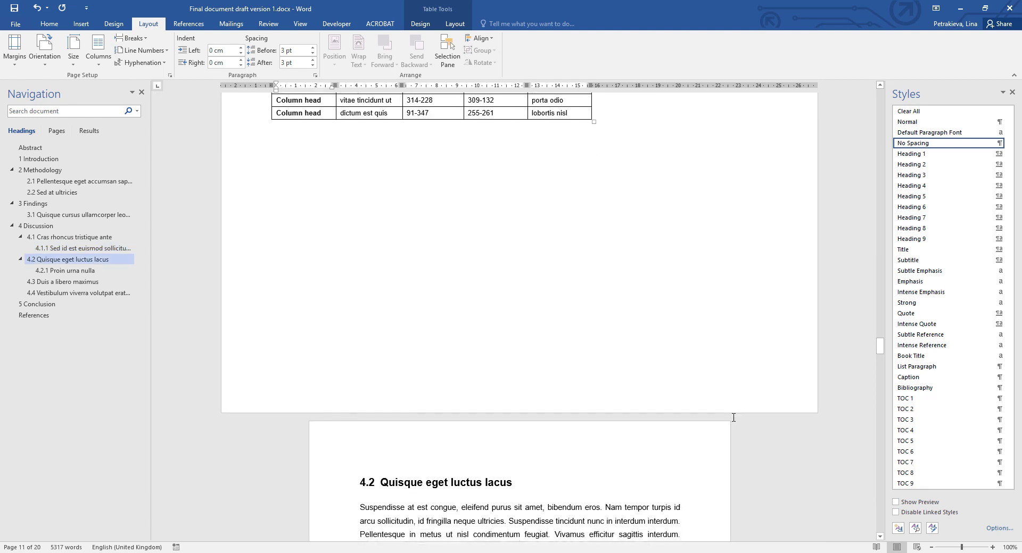